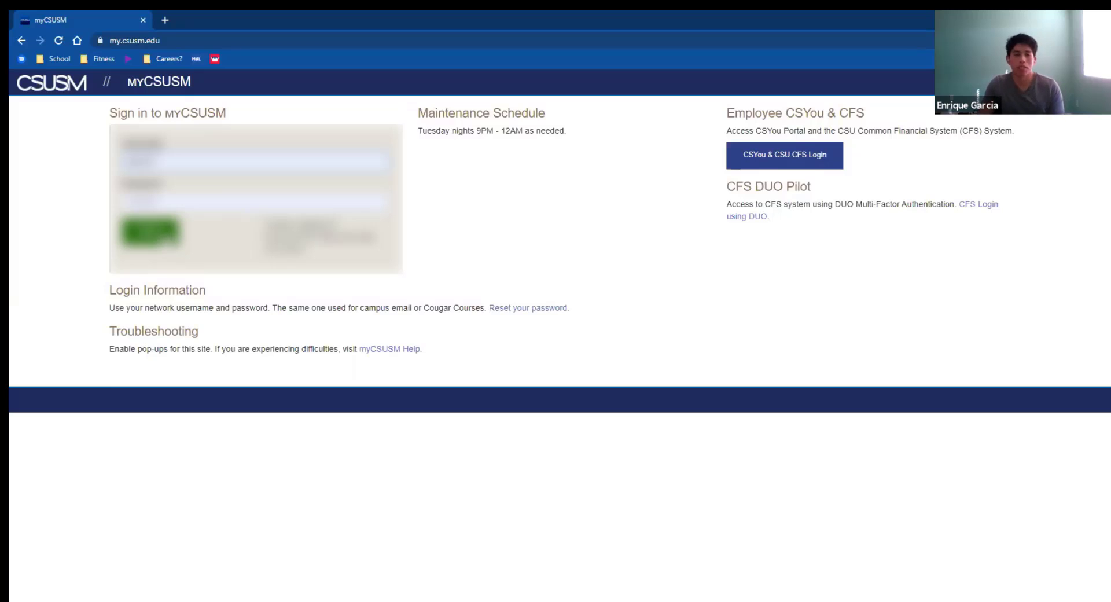
# Step: Sign in to myCSUSM, go to the Student Center past the commencement prompt, and reach the Degree Planner
pyautogui.click(150, 232)
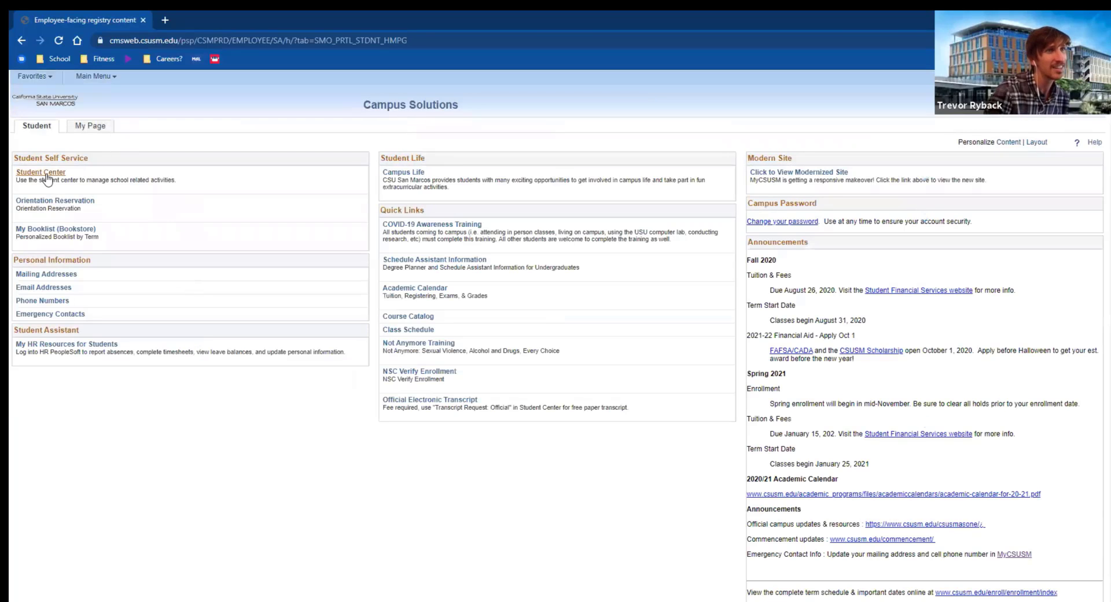
pyautogui.click(51, 178)
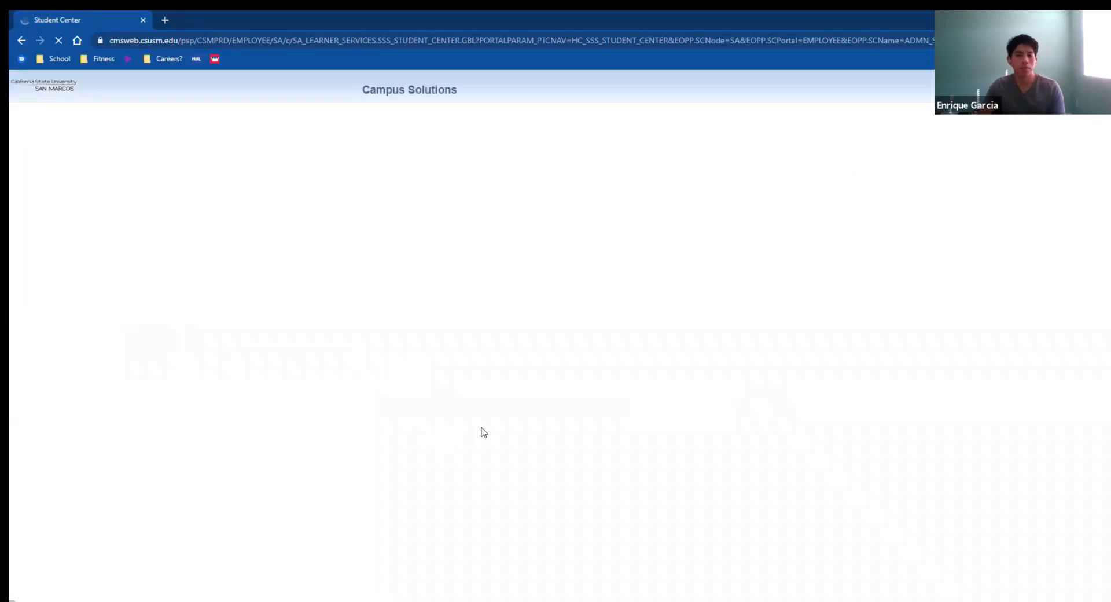
pyautogui.click(156, 403)
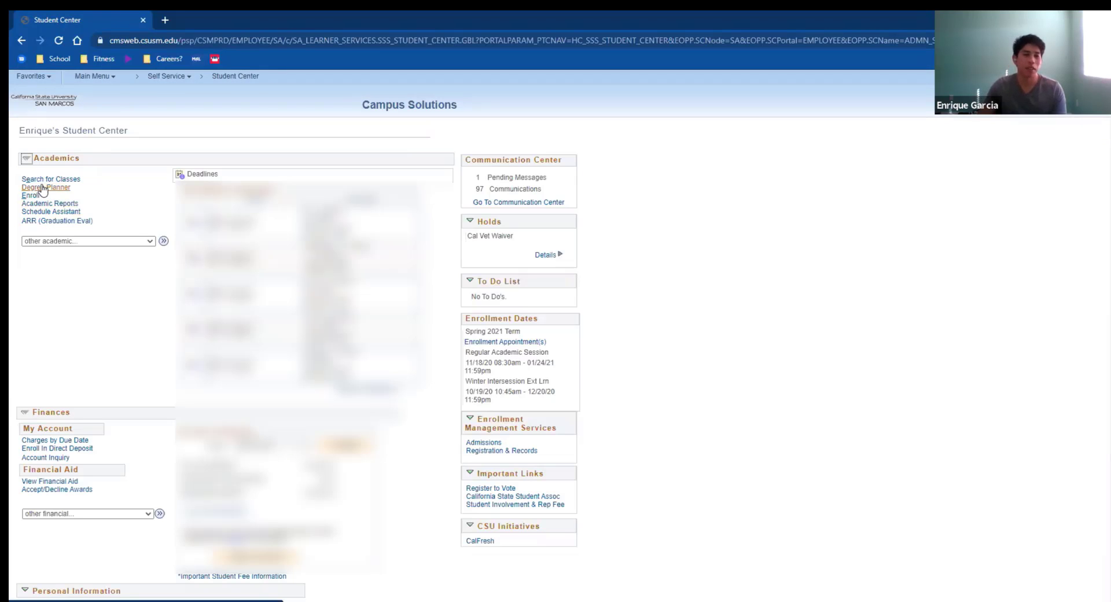
pyautogui.click(43, 188)
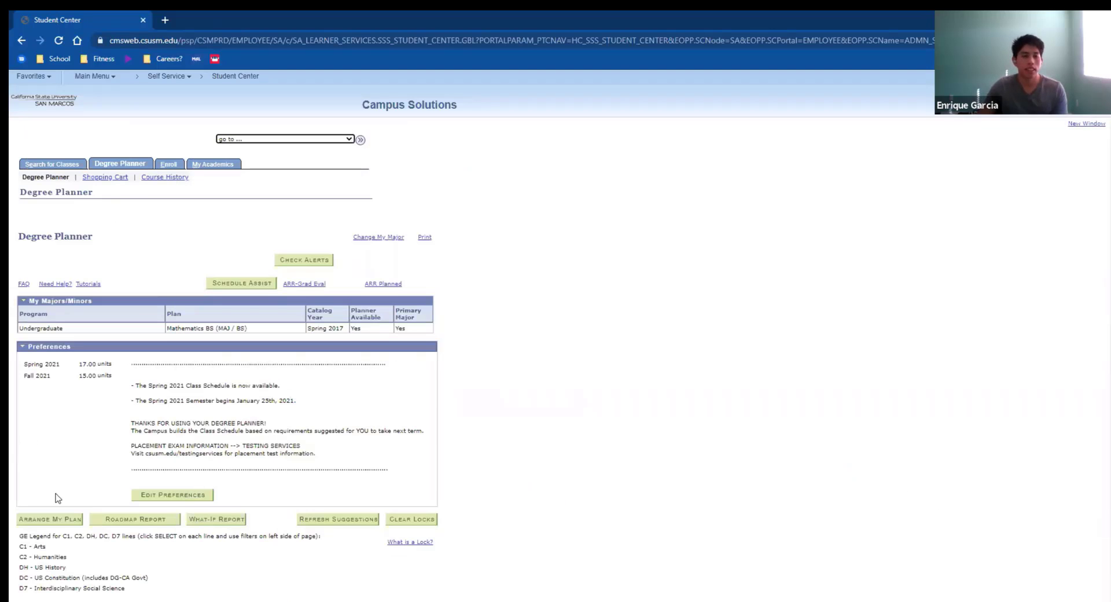
# Step: Review the Spring 2021 plan with locked CHEM 150 and CHEM 150L and the GE legend
pyautogui.scroll(-5, 501, 310)
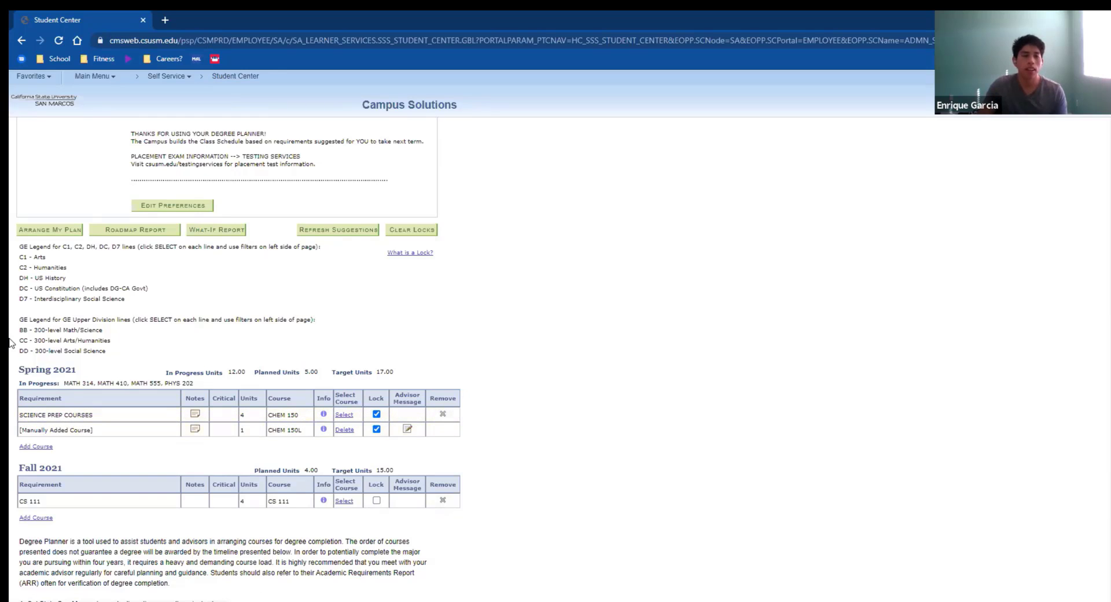
pyautogui.moveTo(23, 246)
pyautogui.mouseDown()
pyautogui.moveTo(341, 254)
pyautogui.moveTo(224, 278)
pyautogui.moveTo(201, 294)
pyautogui.moveTo(180, 356)
pyautogui.mouseUp()
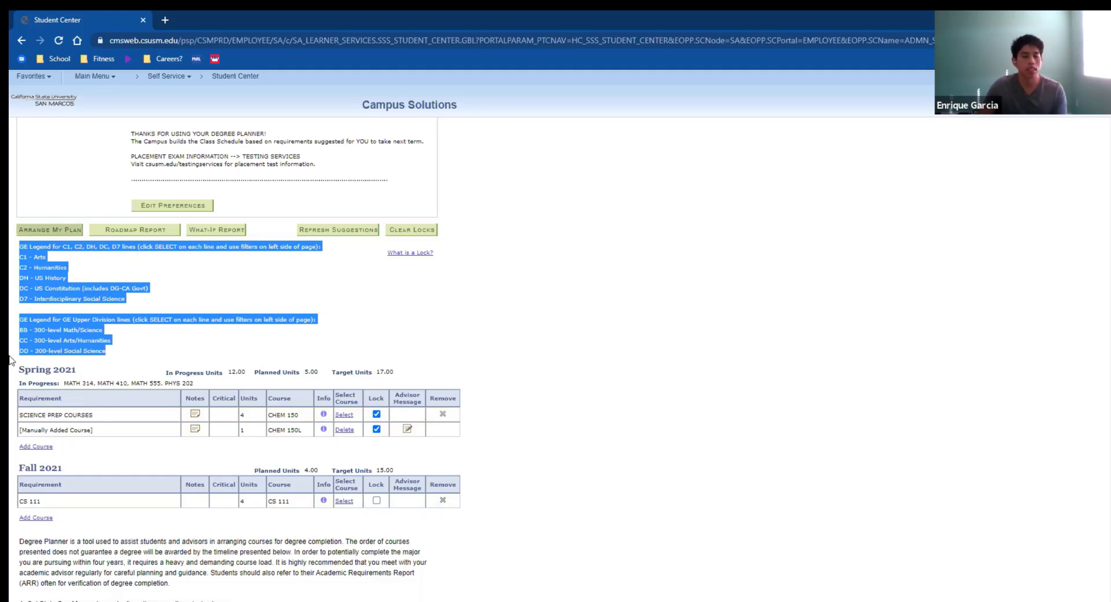
pyautogui.click(283, 341)
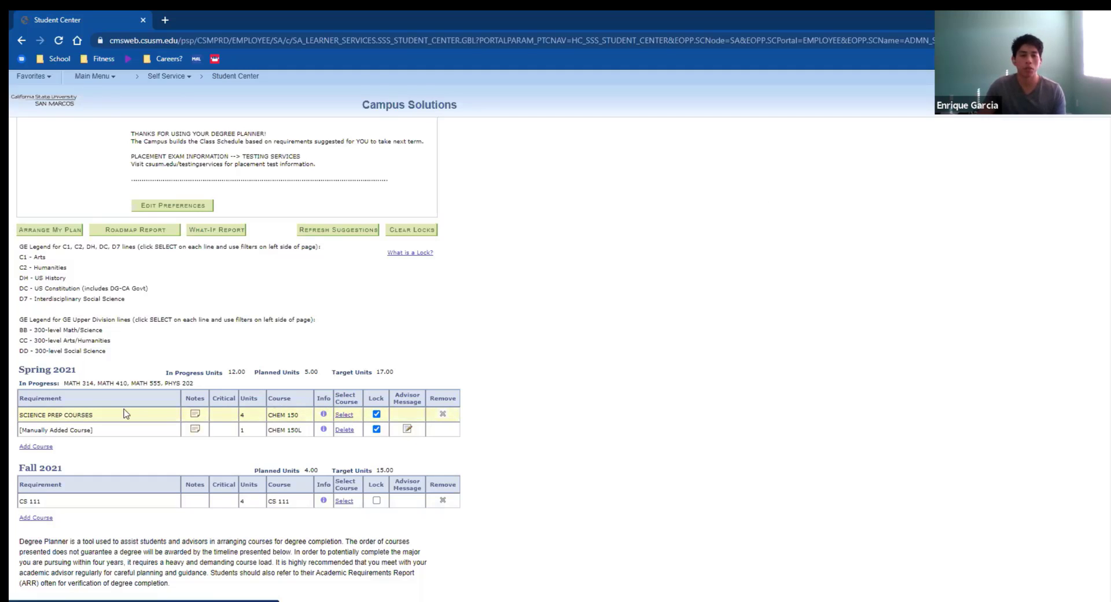
# Step: Choose CHEM 150 for Science Prep Courses, filtering the choices to GE B1 Physical Science
pyautogui.click(343, 414)
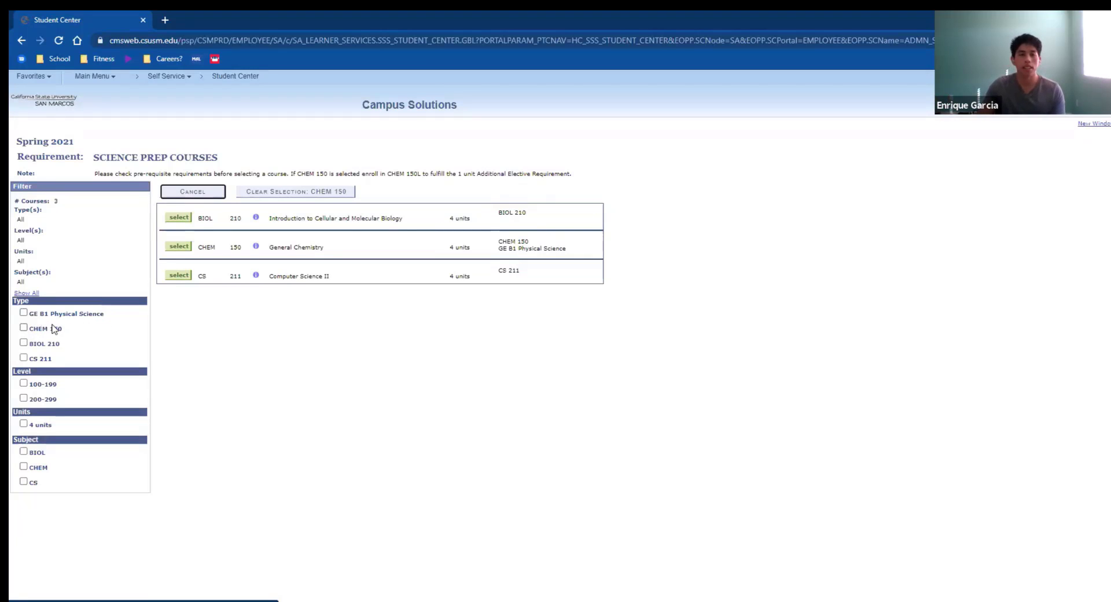
pyautogui.click(24, 314)
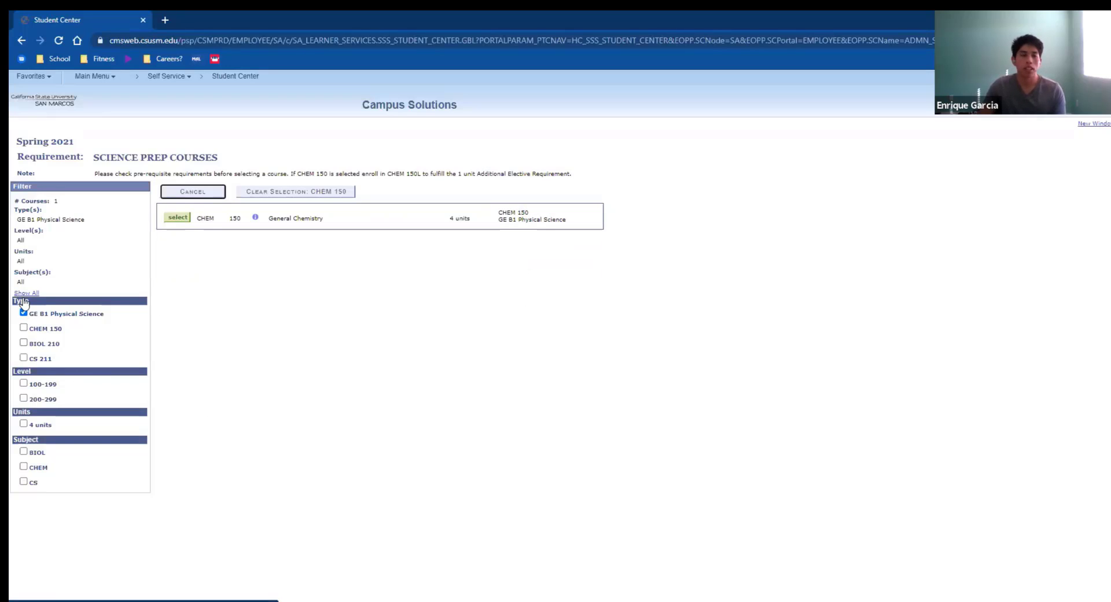
pyautogui.click(98, 317)
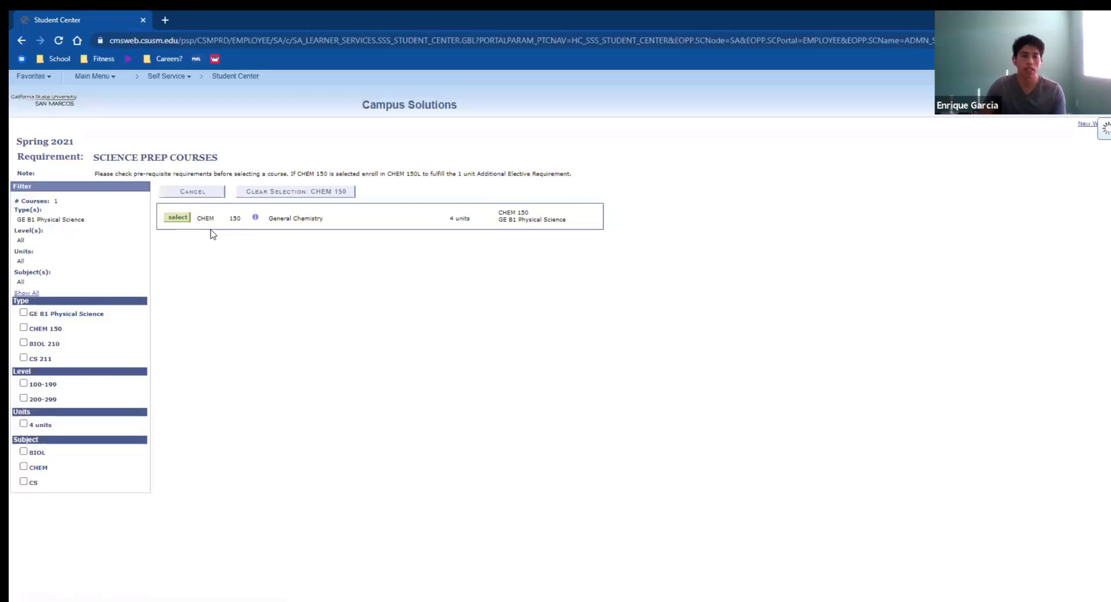
pyautogui.click(24, 313)
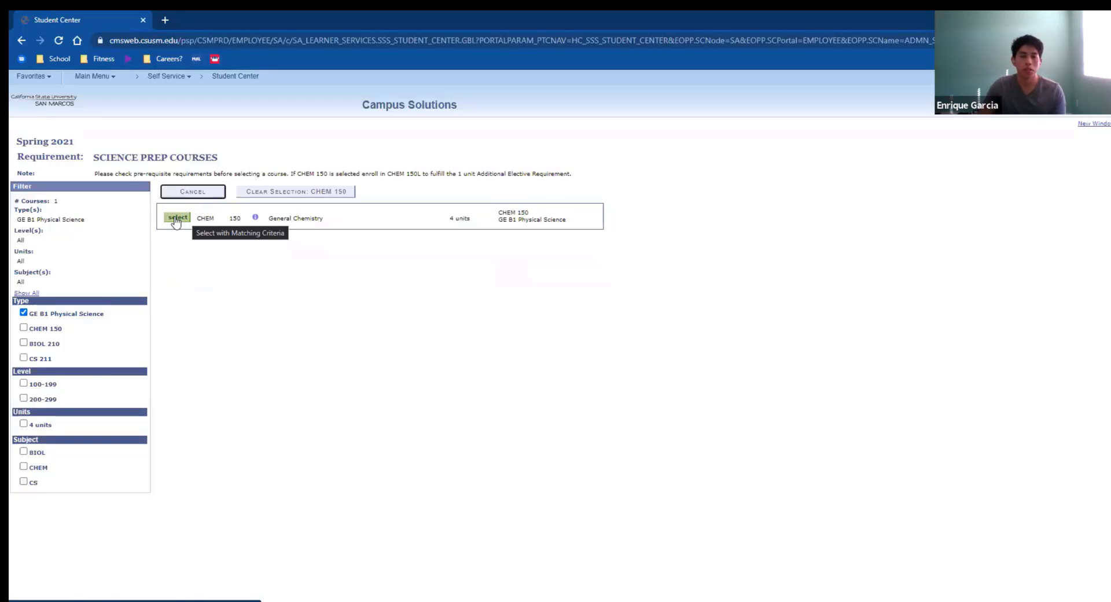
pyautogui.click(176, 220)
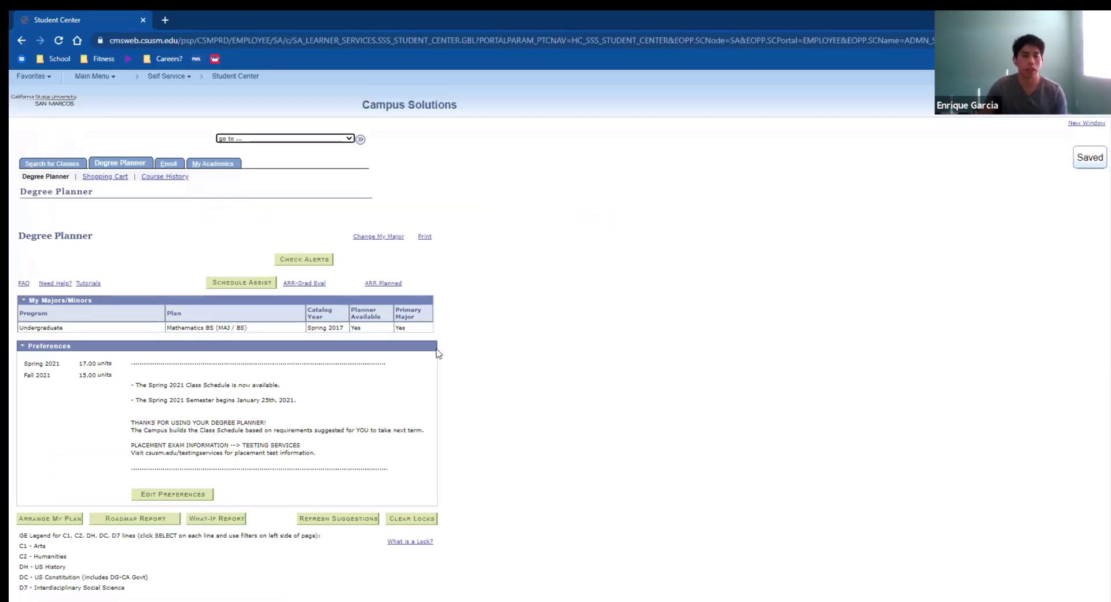
# Step: Launch Schedule Assist from the Degree Planner, reaching Select Location with Main Campus checked
pyautogui.scroll(-4, 429, 349)
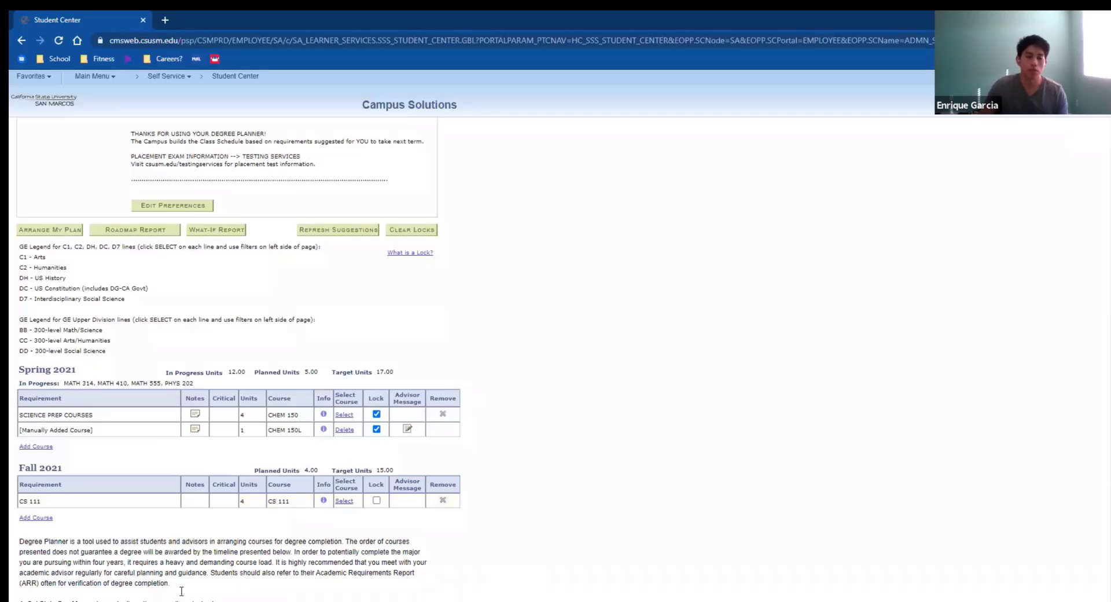
pyautogui.scroll(5, 322, 496)
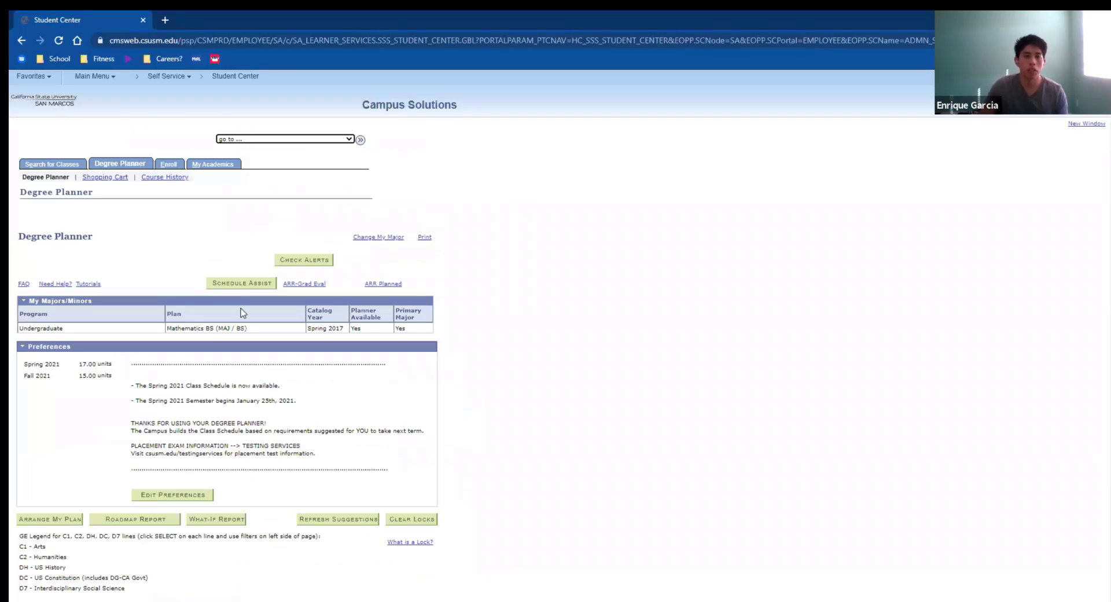
pyautogui.click(240, 285)
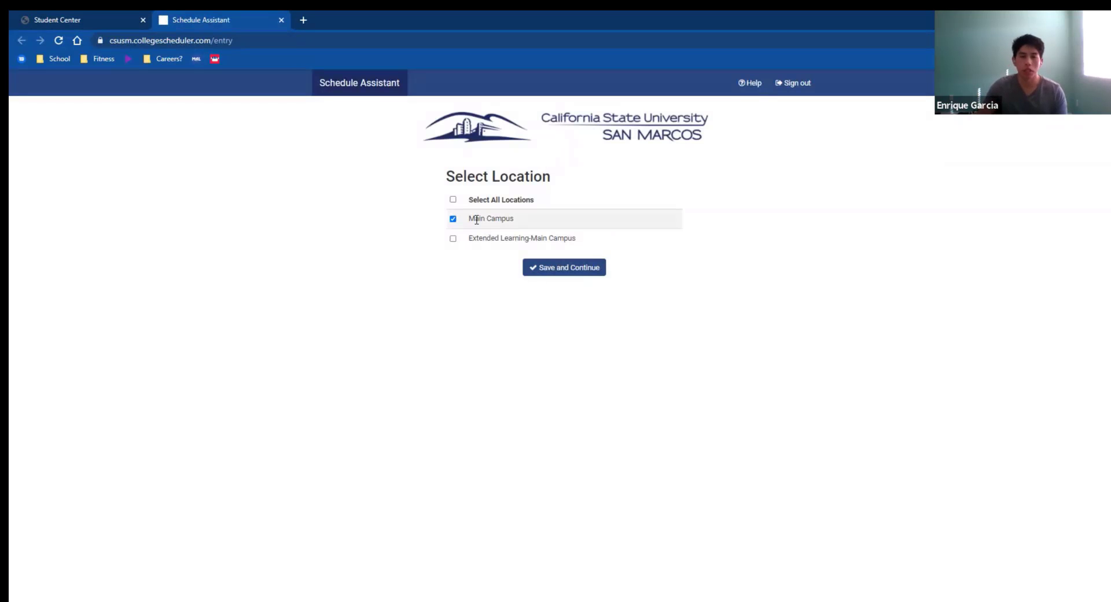
pyautogui.moveTo(469, 219); pyautogui.dragTo(518, 223)
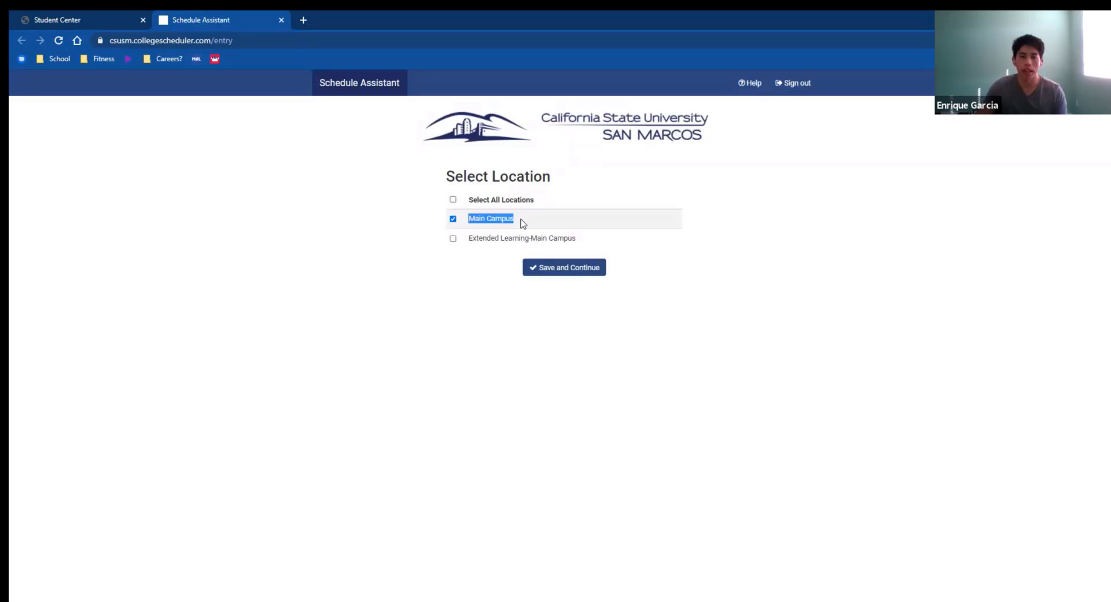
# Step: Keep Main Campus, then untick all Current Schedule classes and all planned courses
pyautogui.click(569, 272)
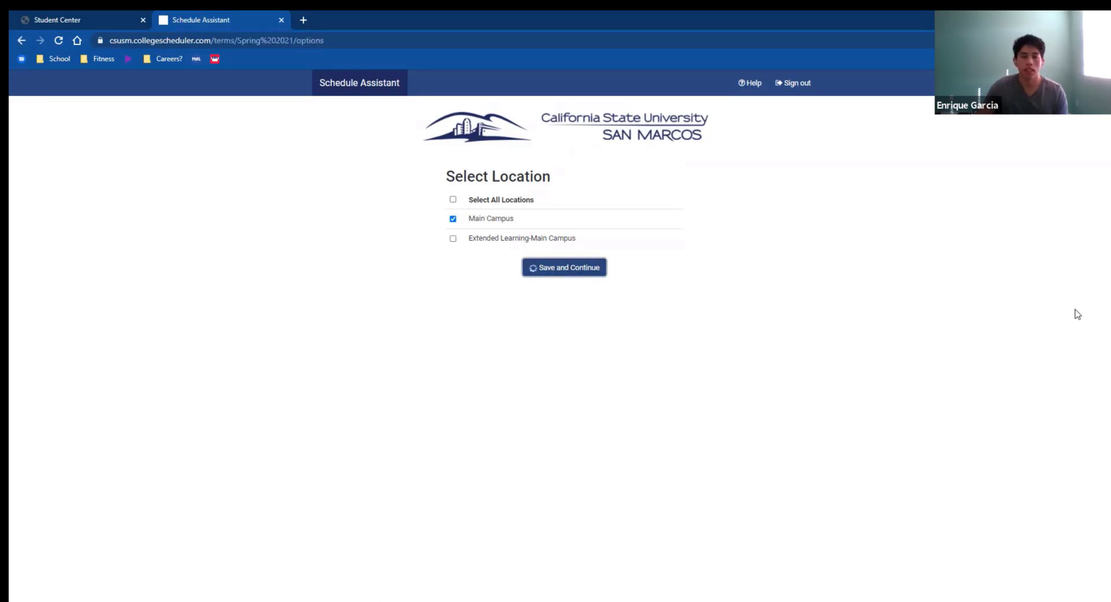
pyautogui.scroll(-1, 544, 300)
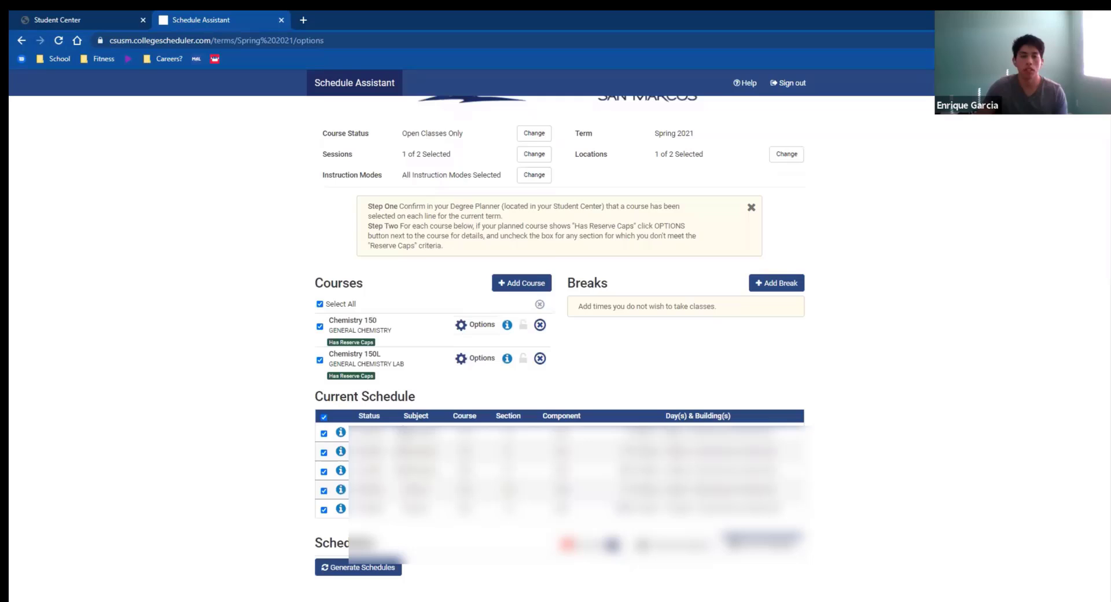
pyautogui.click(324, 417)
pyautogui.click(686, 380)
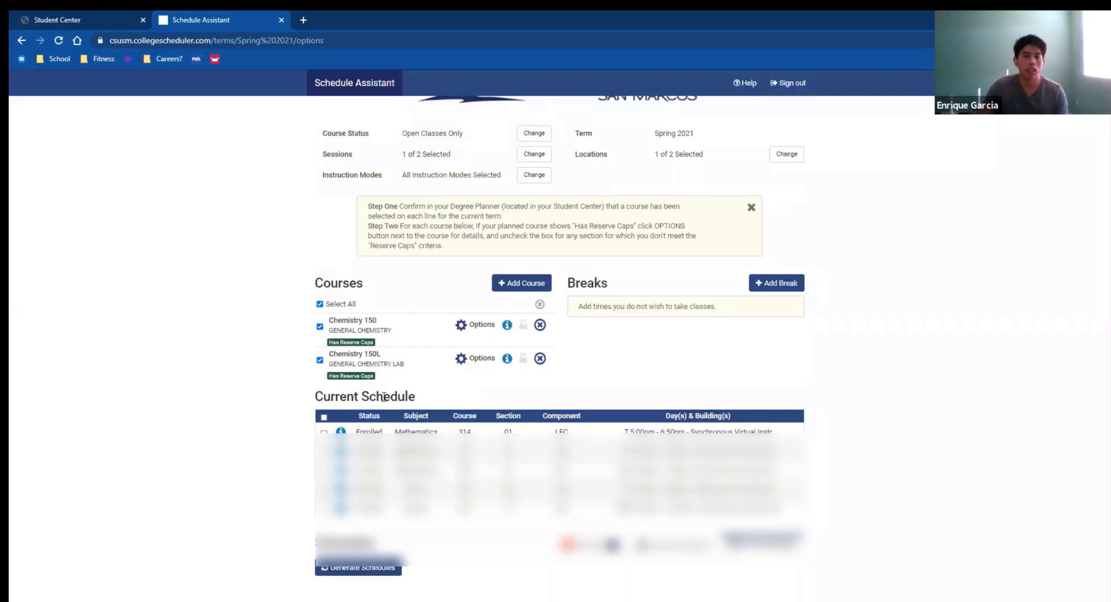
pyautogui.scroll(1, 383, 397)
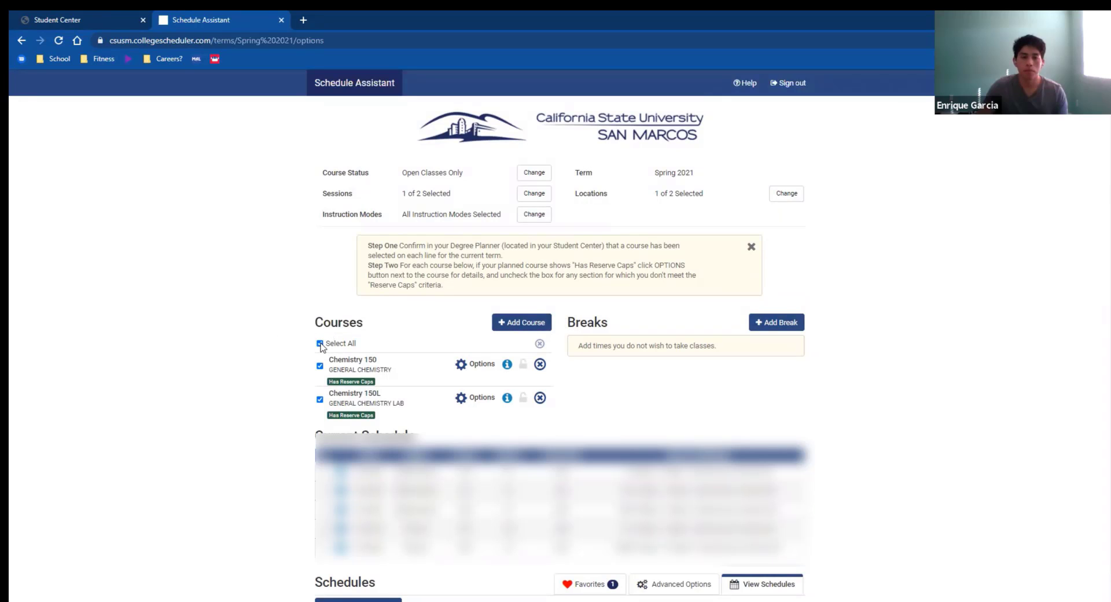
pyautogui.click(320, 343)
# Step: On Add Course, remove Chemistry 150 and Chemistry 150L from the desired courses
pyautogui.click(523, 325)
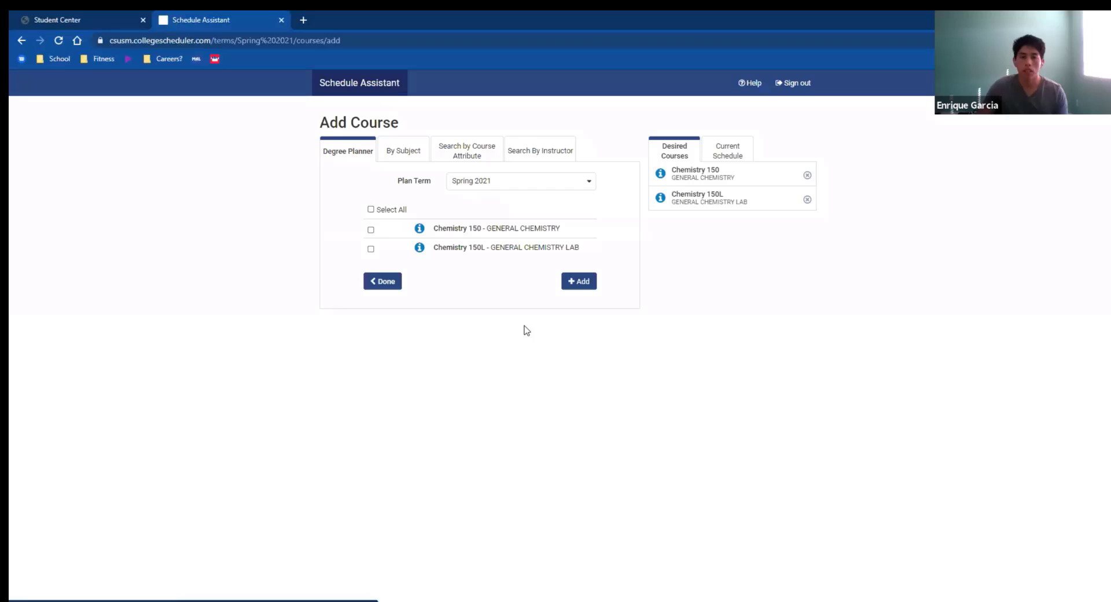
pyautogui.click(807, 175)
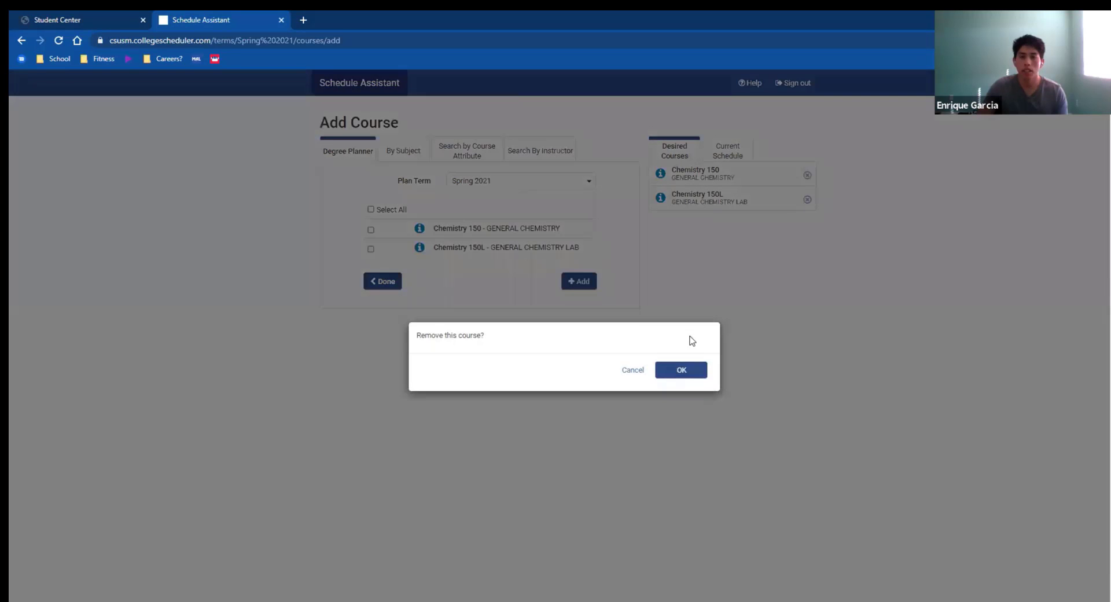
pyautogui.click(684, 373)
pyautogui.click(807, 174)
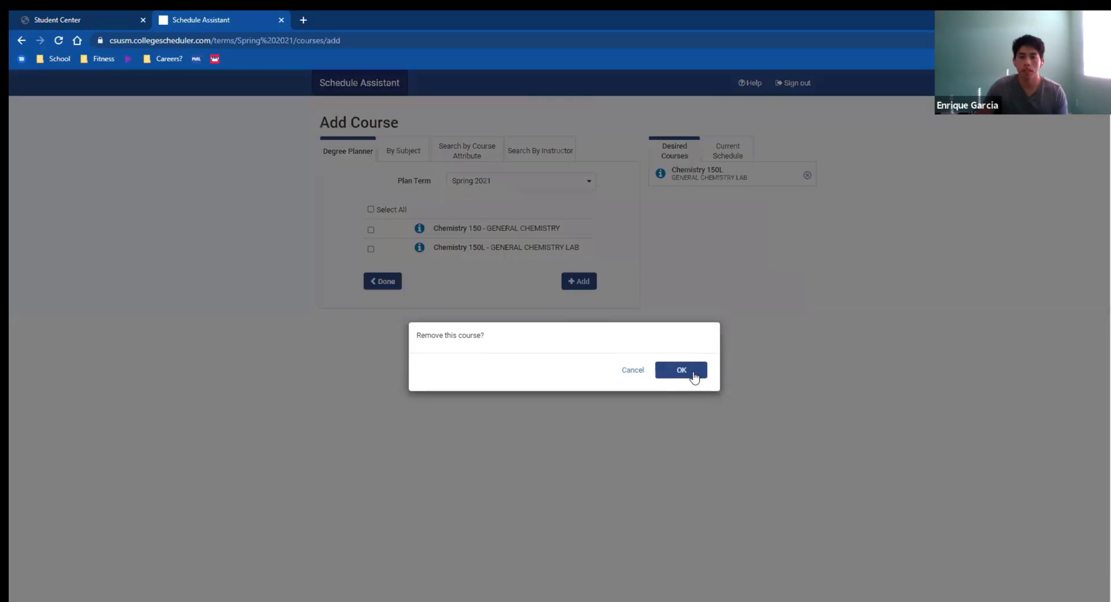
pyautogui.click(681, 369)
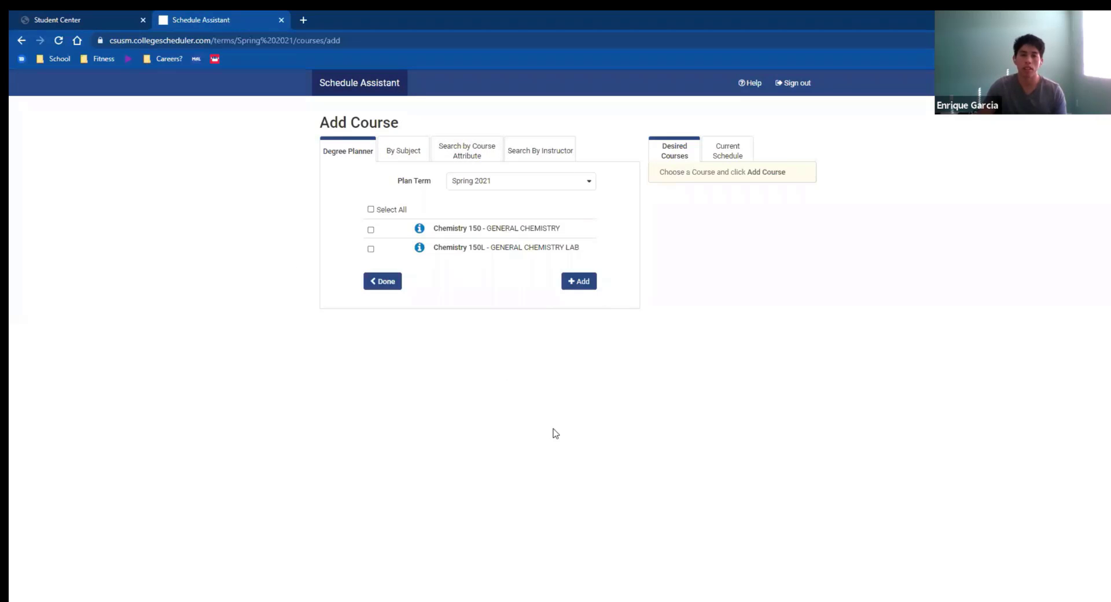
# Step: Add both Chemistry 150 and 150L from the Degree Planner list and finish
pyautogui.click(412, 153)
pyautogui.click(492, 151)
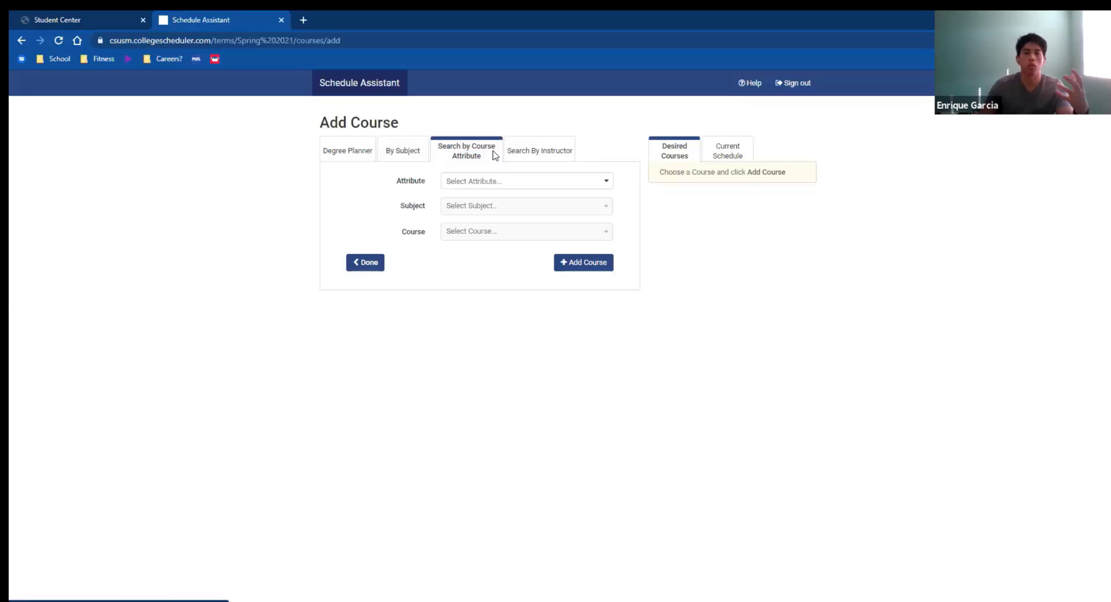
pyautogui.click(566, 158)
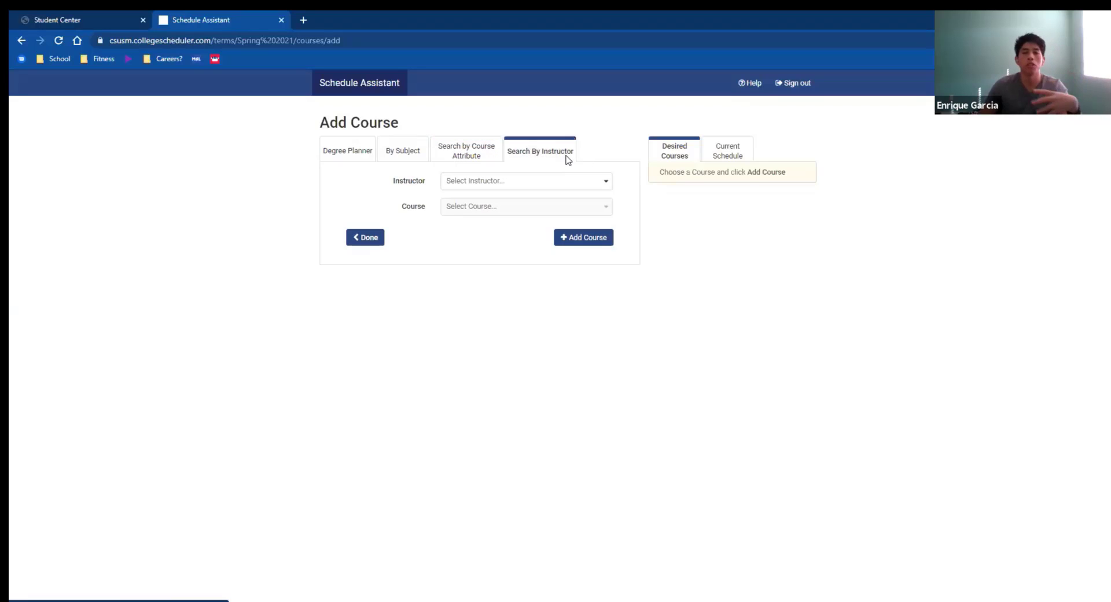
pyautogui.click(336, 160)
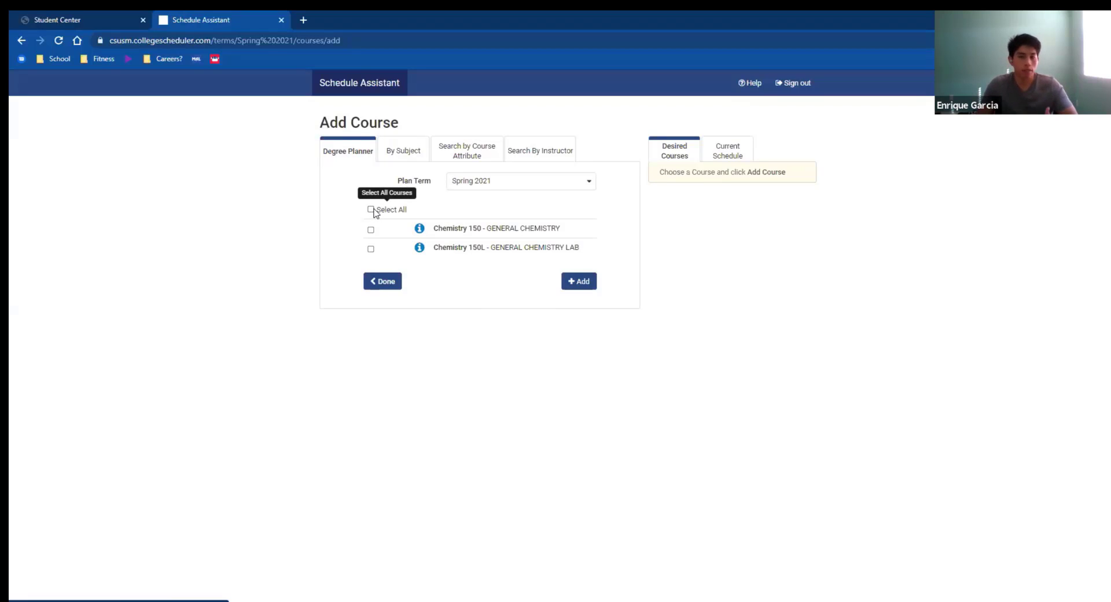
pyautogui.click(370, 210)
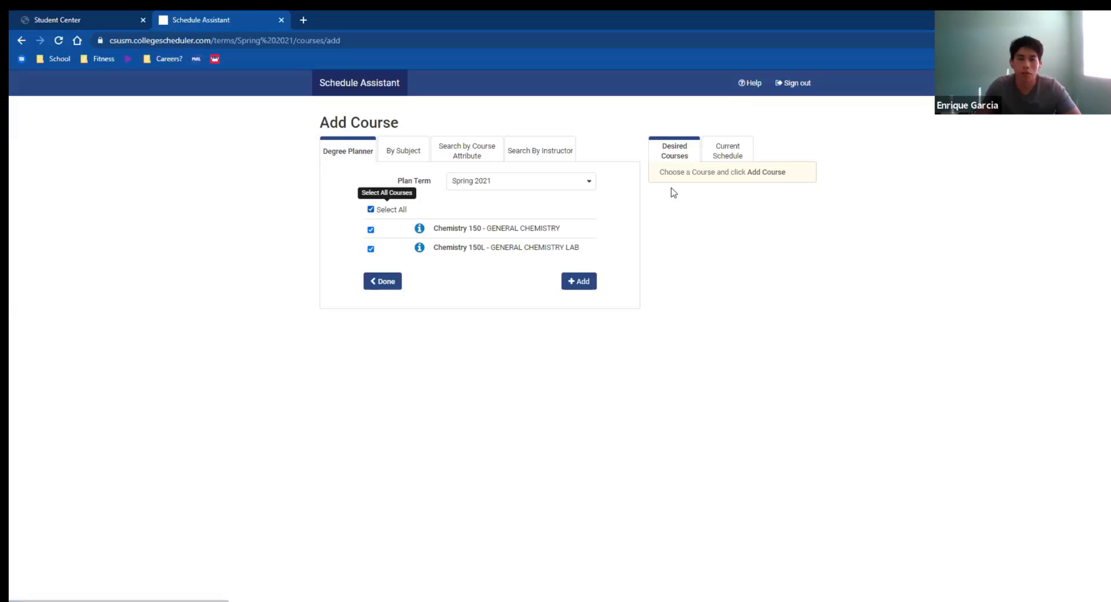
pyautogui.click(583, 289)
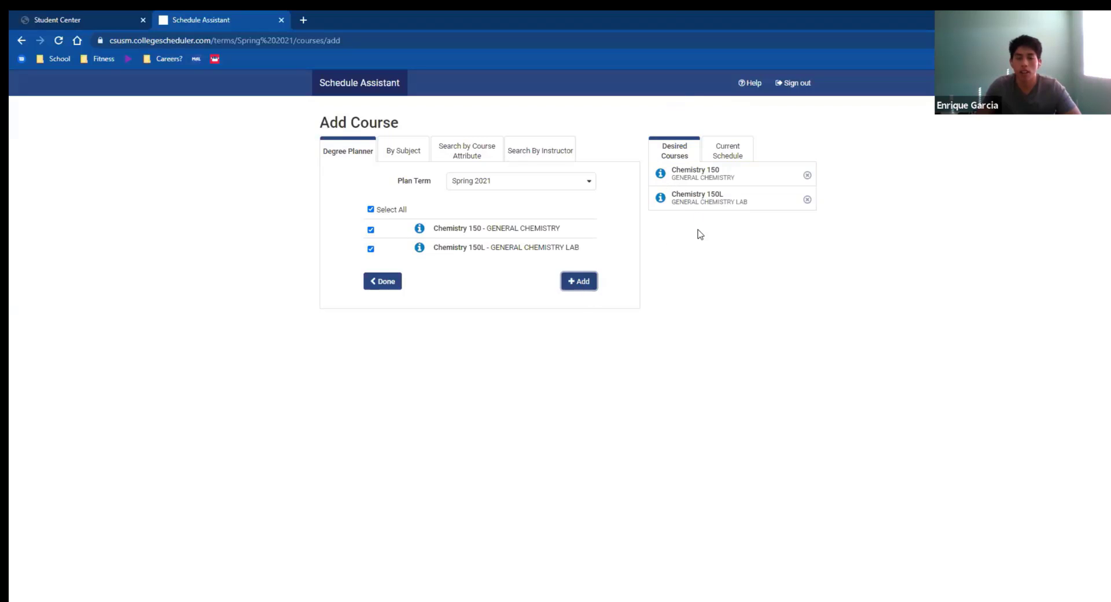
pyautogui.click(381, 287)
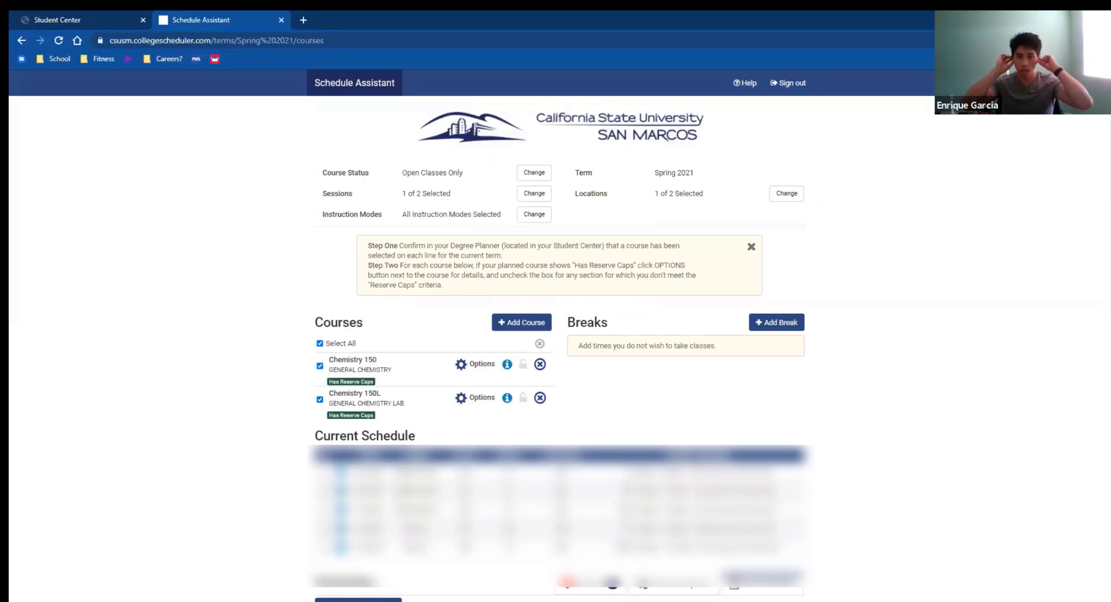
# Step: Preview the generated schedules and view schedule 9 with CHEM 150 sections 10, 13A and 150L-11
pyautogui.scroll(-2, 682, 381)
pyautogui.scroll(-5, 220, 484)
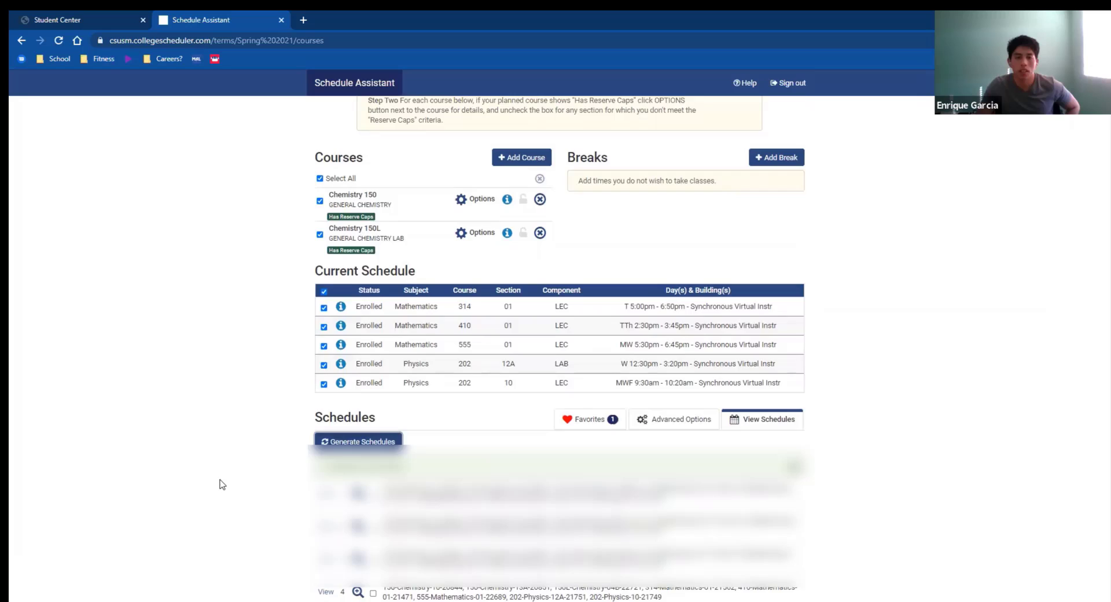
pyautogui.moveTo(359, 270)
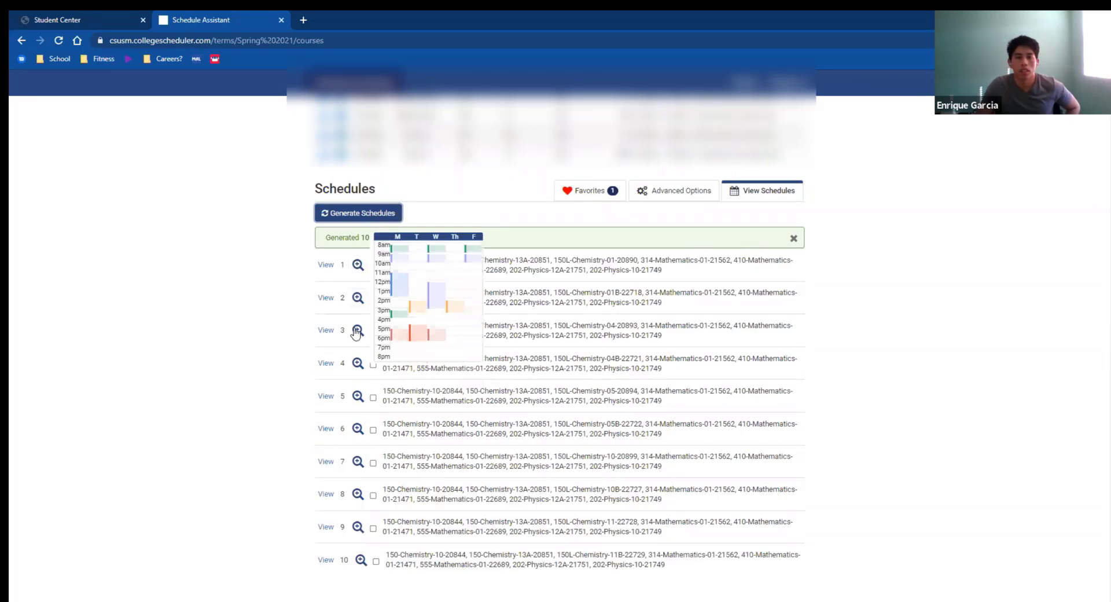
pyautogui.moveTo(355, 336)
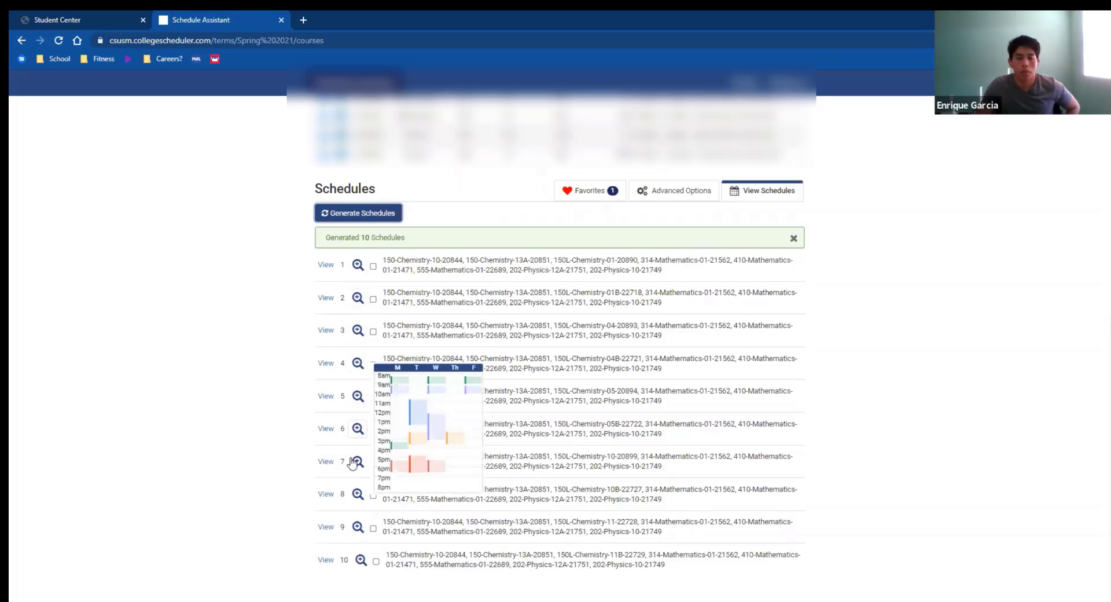
pyautogui.moveTo(358, 466)
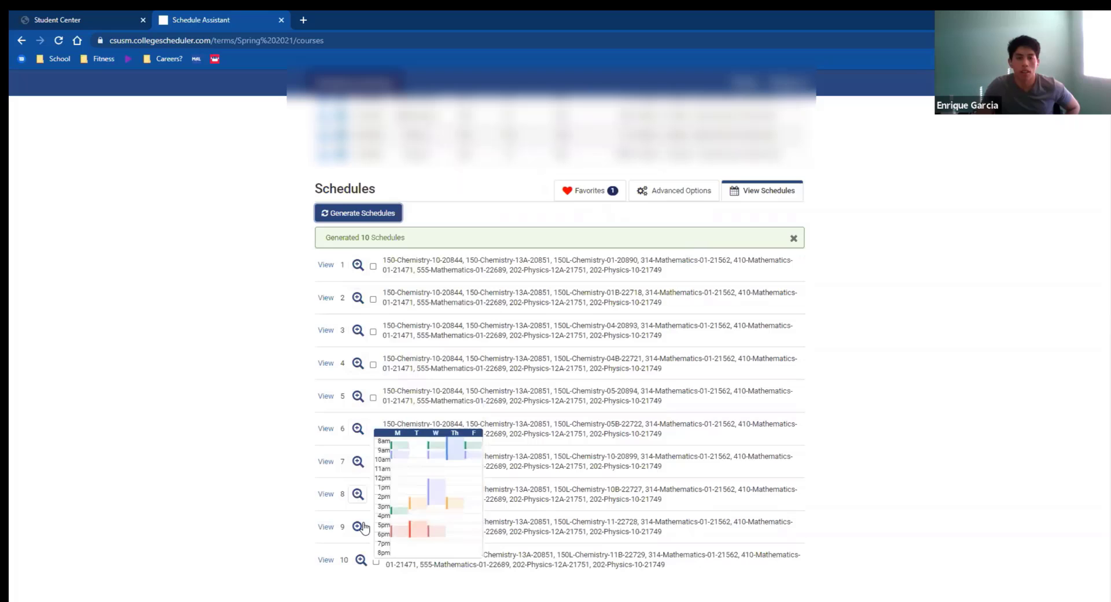
pyautogui.moveTo(362, 528)
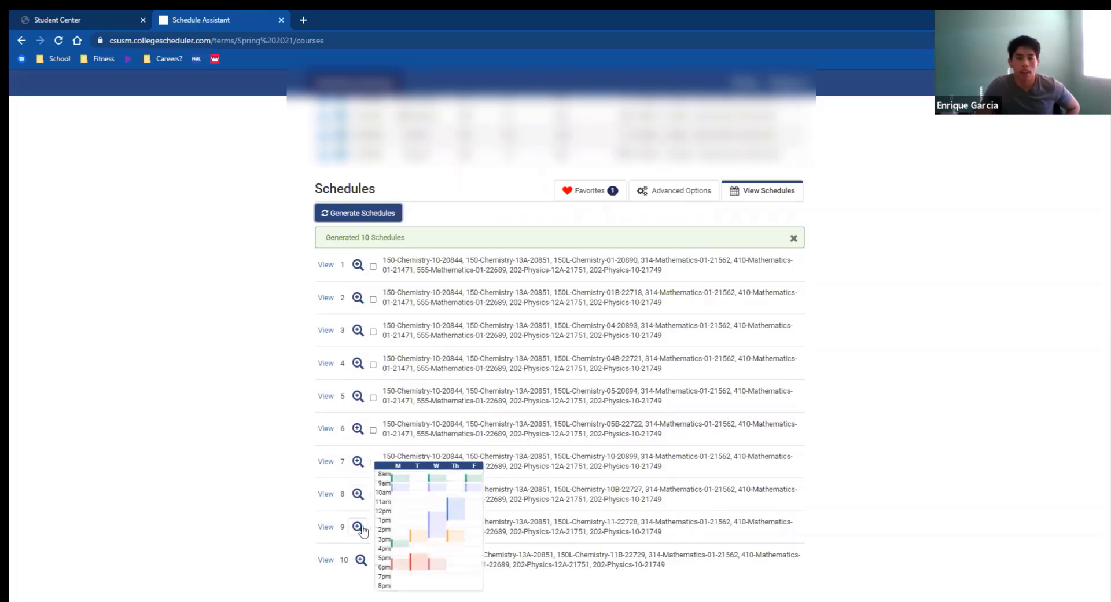
pyautogui.click(326, 527)
# Step: Send schedule 9 to the enrollment shopping cart and confirm with Continue
pyautogui.scroll(-7, 596, 408)
pyautogui.scroll(7, 595, 405)
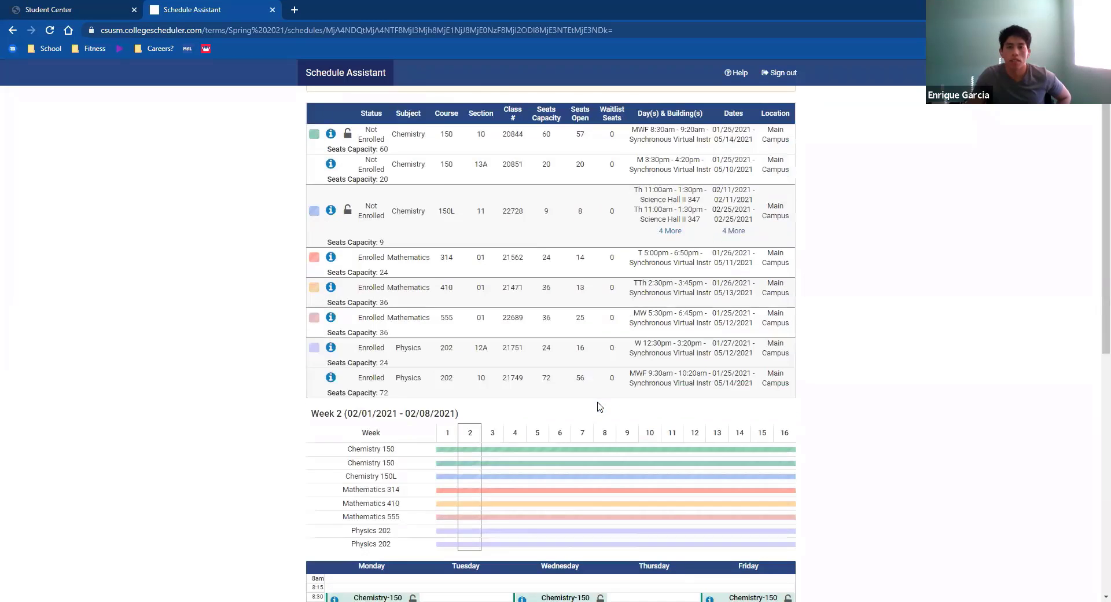
pyautogui.scroll(-10, 529, 375)
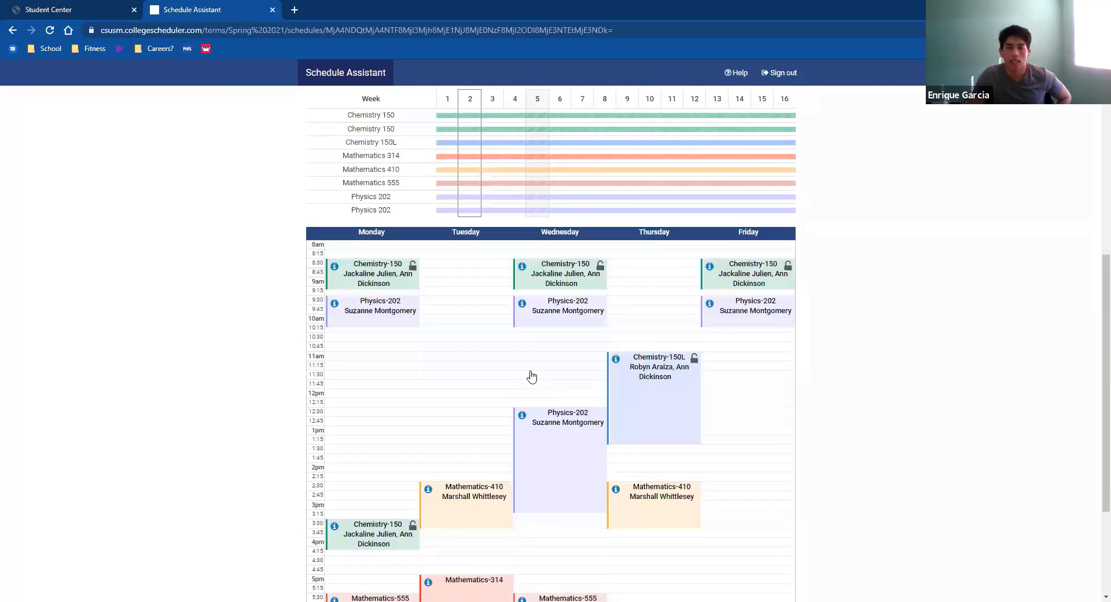
pyautogui.scroll(10, 605, 257)
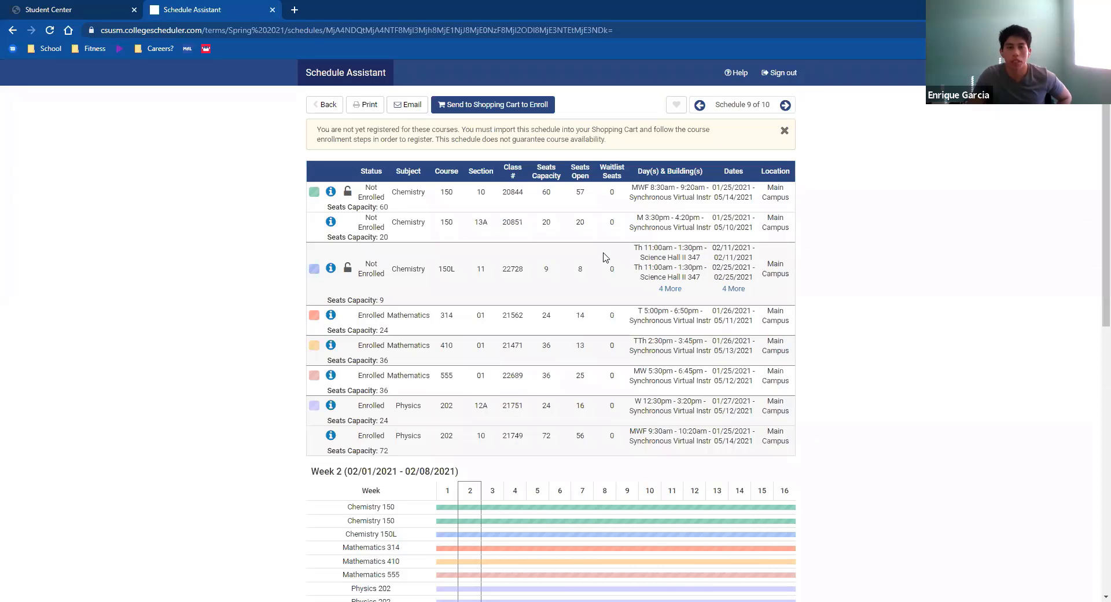
pyautogui.click(457, 103)
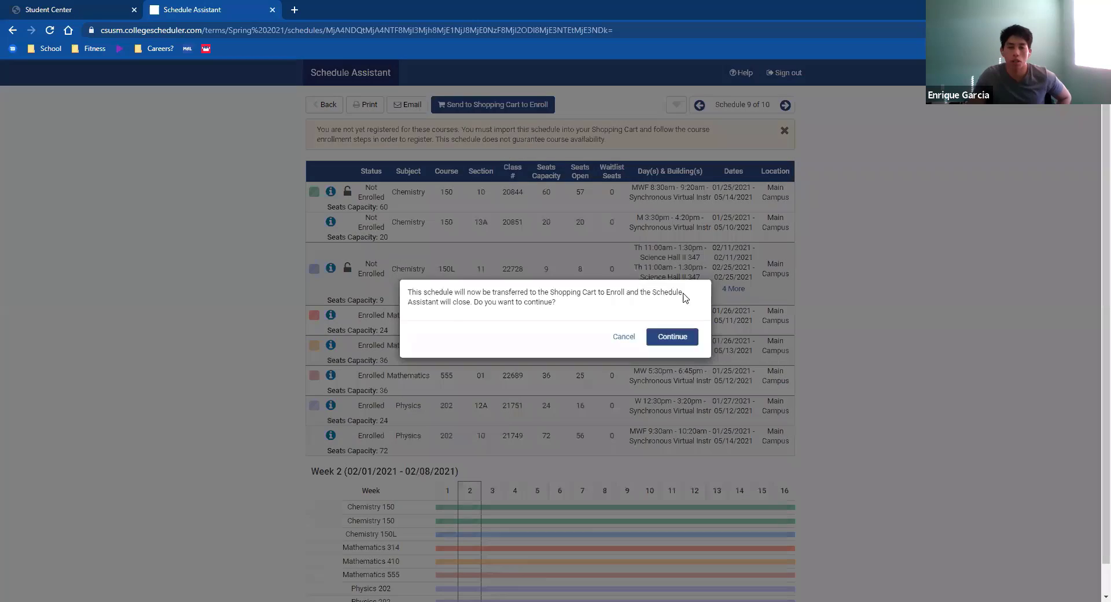
pyautogui.press('Return')
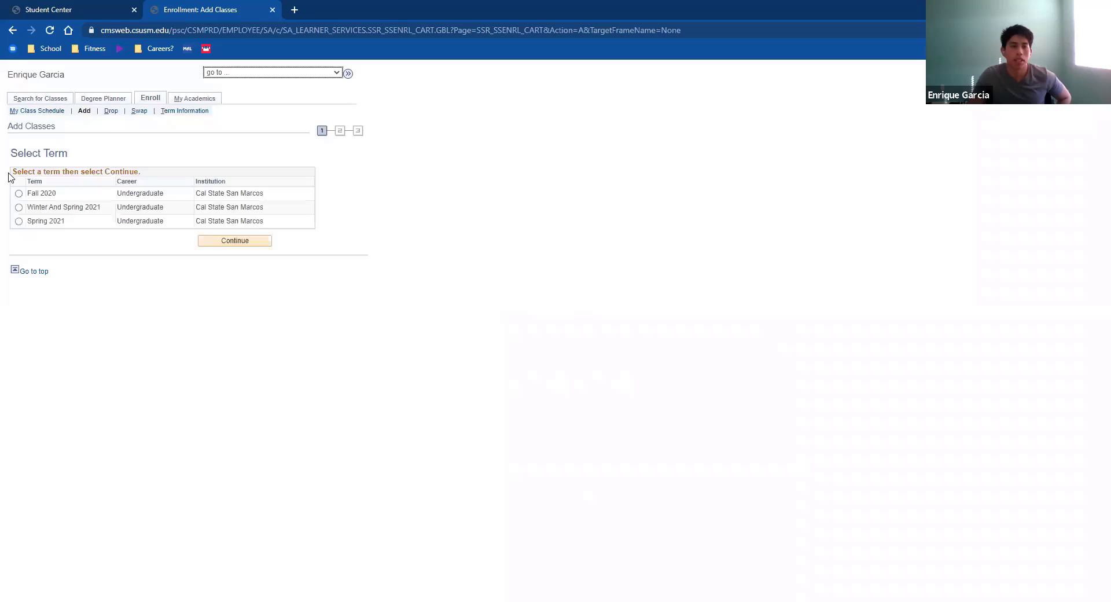
# Step: Choose the Spring 2021 term and import the pending schedule into the cart
pyautogui.click(19, 221)
pyautogui.click(235, 242)
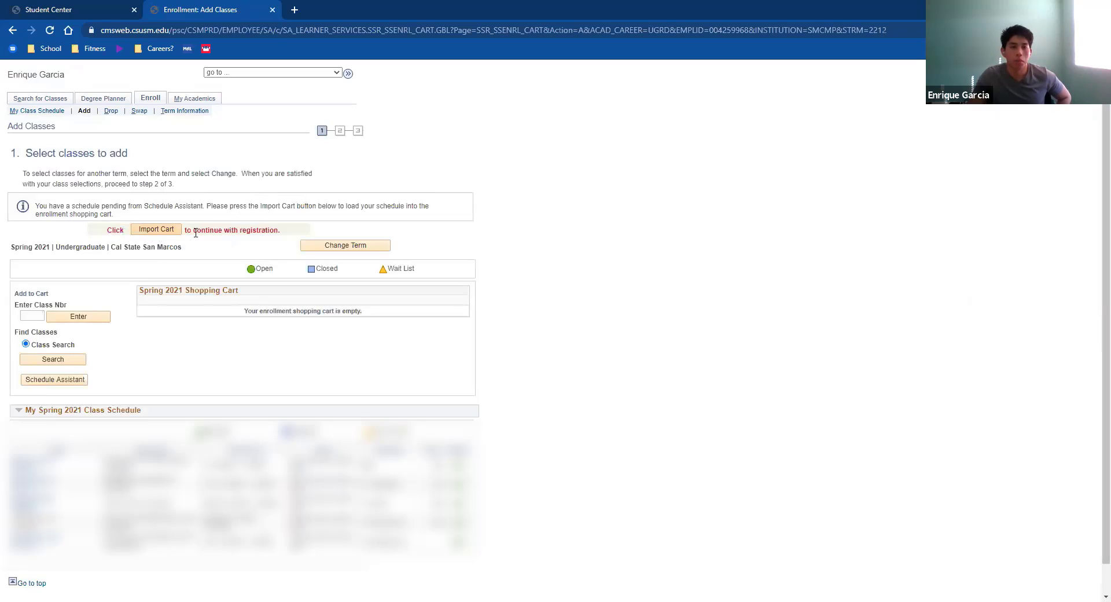
pyautogui.moveTo(195, 232); pyautogui.dragTo(274, 234)
pyautogui.click(273, 233)
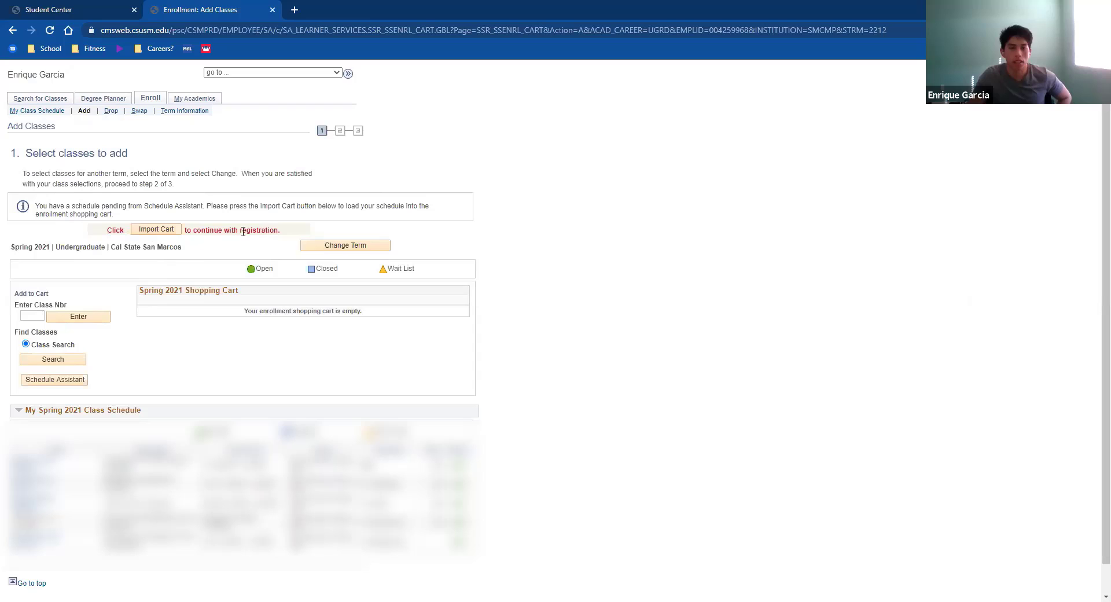
pyautogui.click(166, 230)
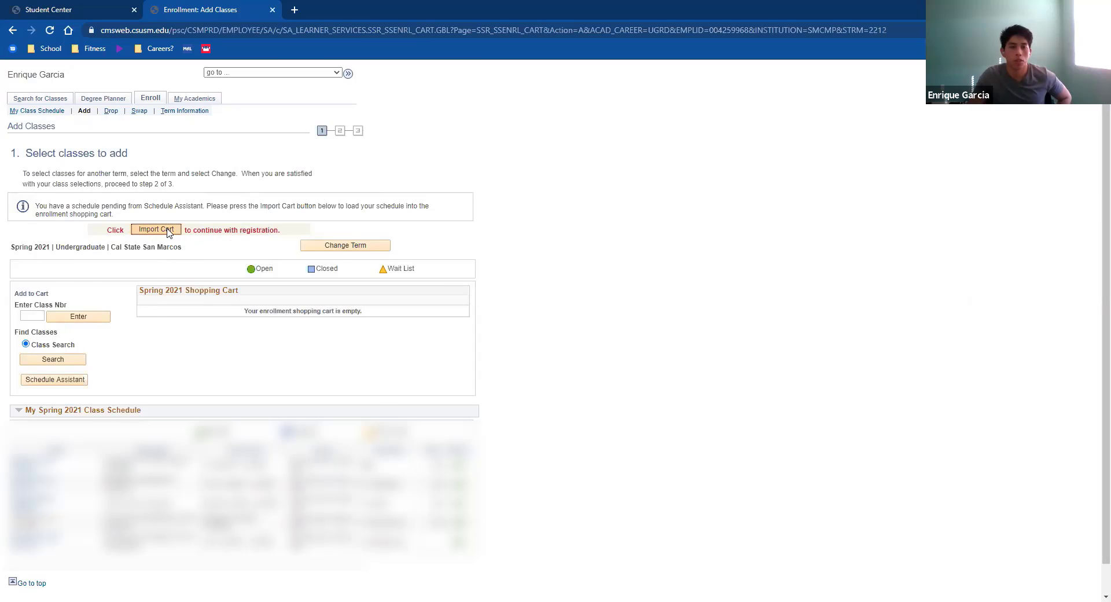
# Step: Accept the CHEM 150L and related CHEM 150 preferences, allowing wait list if CHEM 150 is full
pyautogui.scroll(-2, 559, 346)
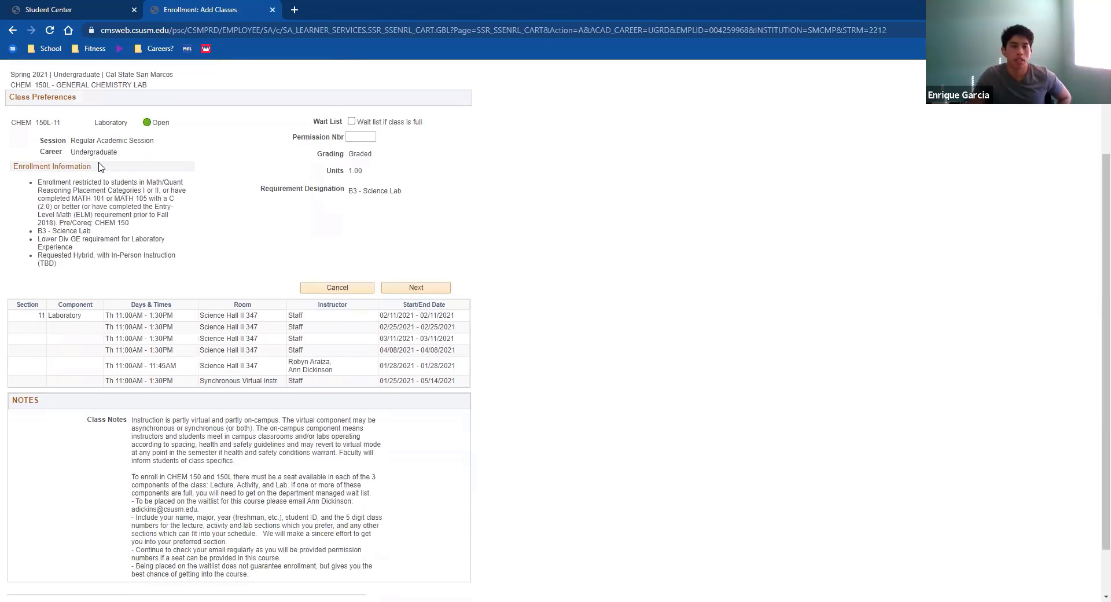
pyautogui.click(432, 290)
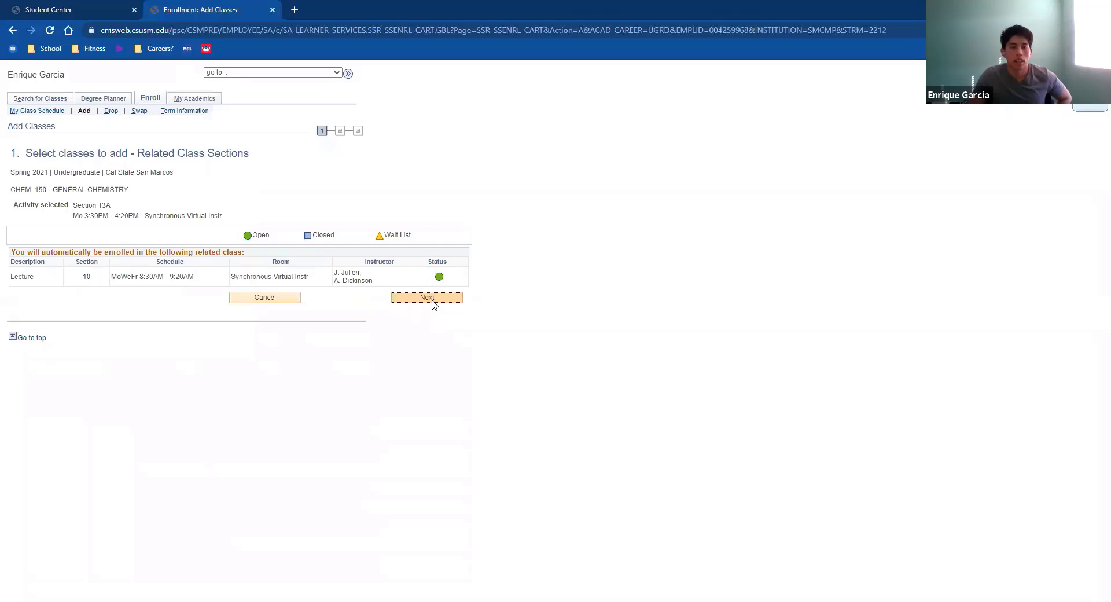
pyautogui.click(432, 300)
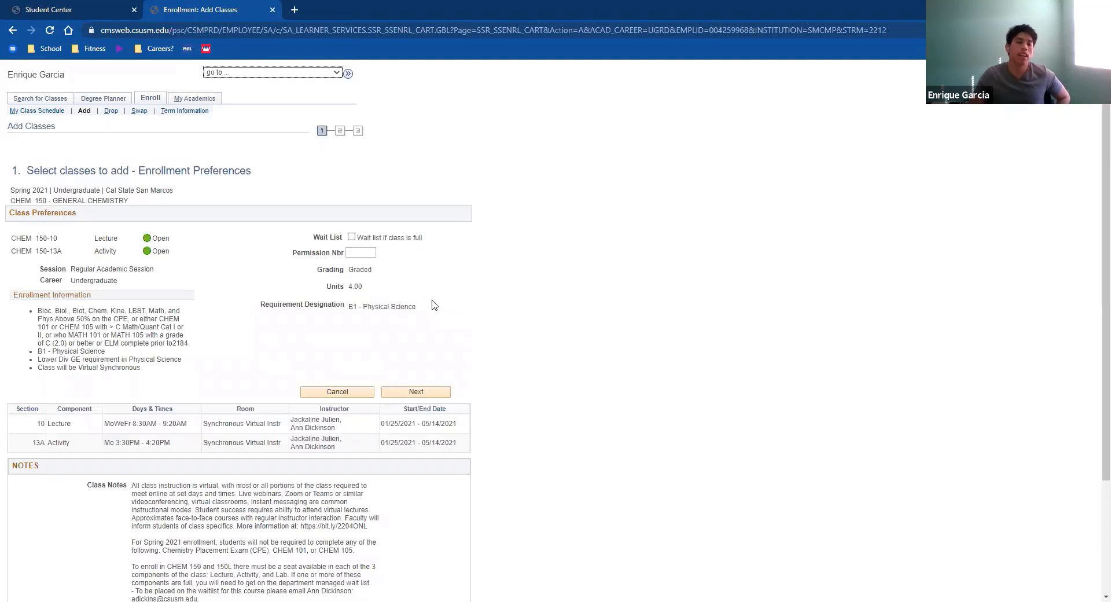
pyautogui.click(352, 238)
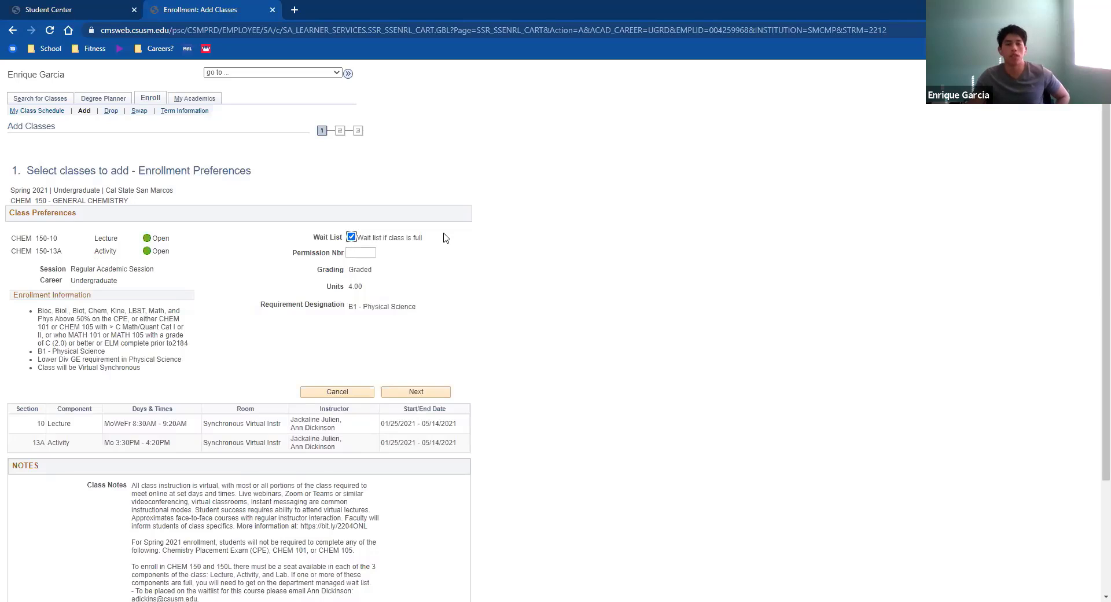
pyautogui.click(414, 391)
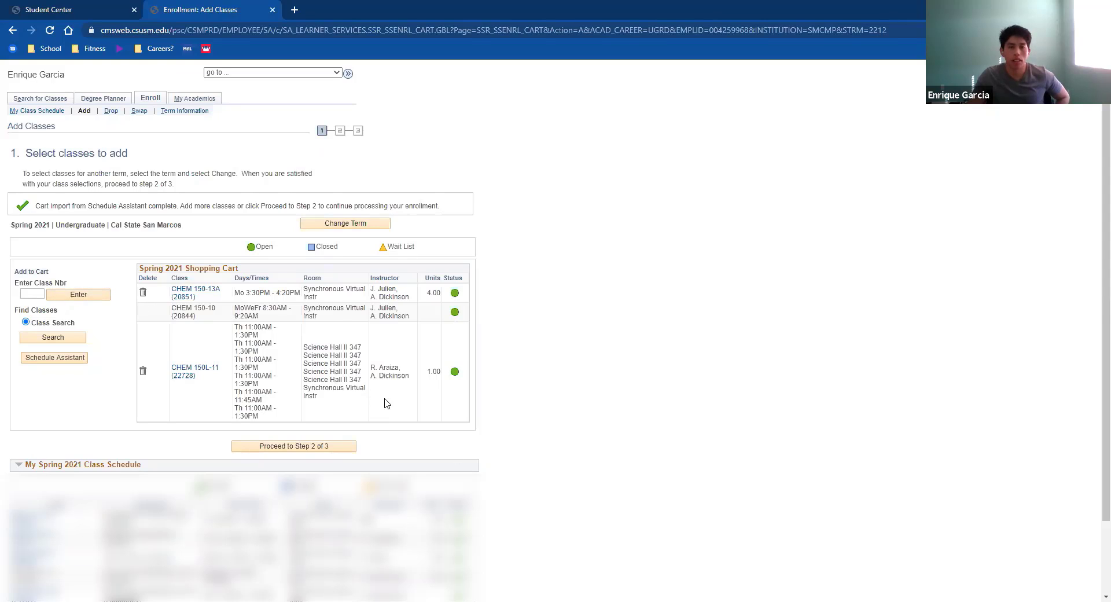
# Step: Advance the three Chemistry classes in the Spring 2021 cart to step 2, Confirm classes
pyautogui.click(318, 450)
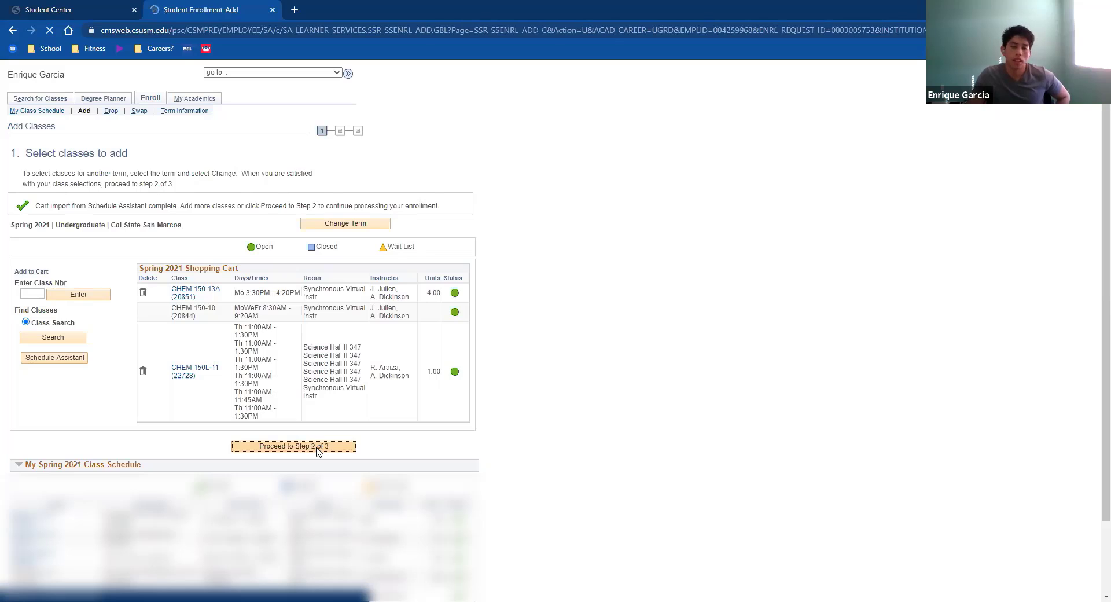